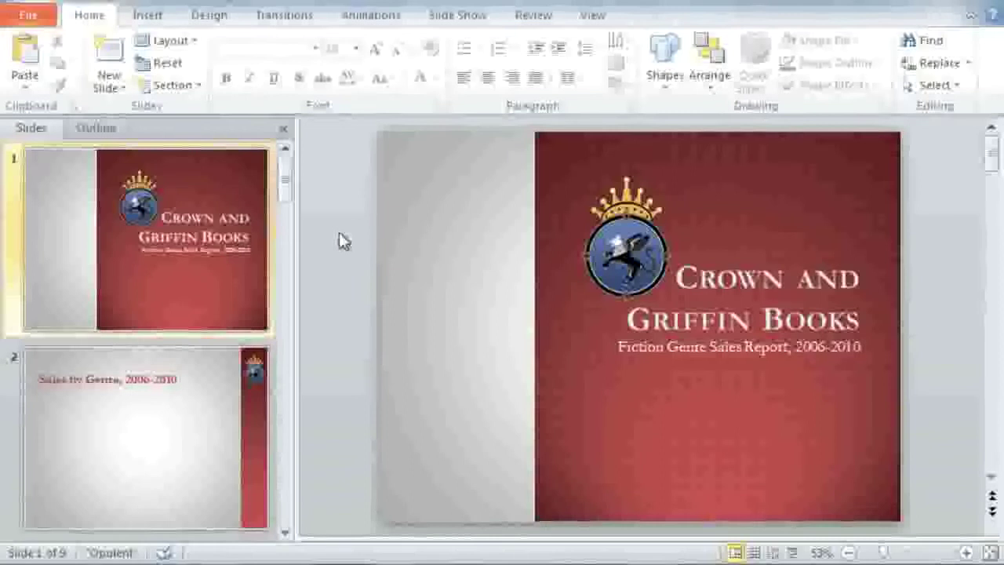
- Show slide 2, 'Sales by Genre, 2006-2010', of the Crown and Griffin Books deck for editing
{"action": "left_click", "coordinate": [215, 381]}
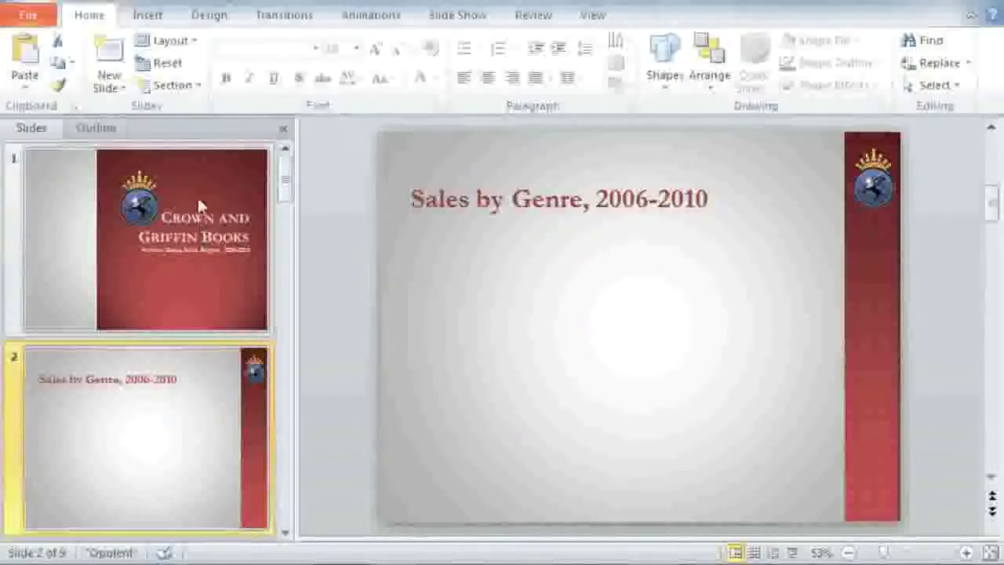
- Insert a 6x6 table, place it under the title, and enlarge it wider and taller
{"action": "left_click", "coordinate": [155, 17]}
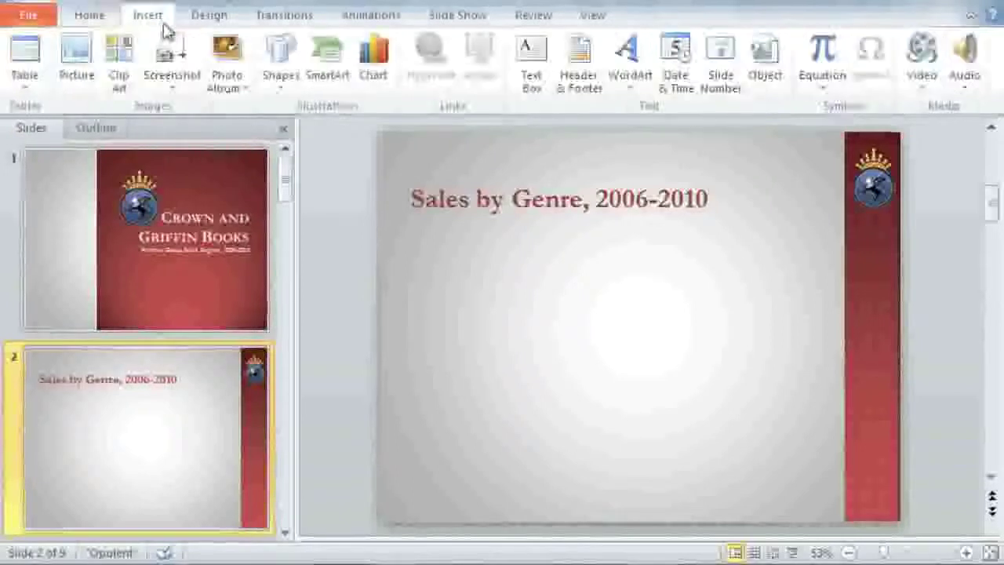
{"action": "left_click", "coordinate": [36, 66]}
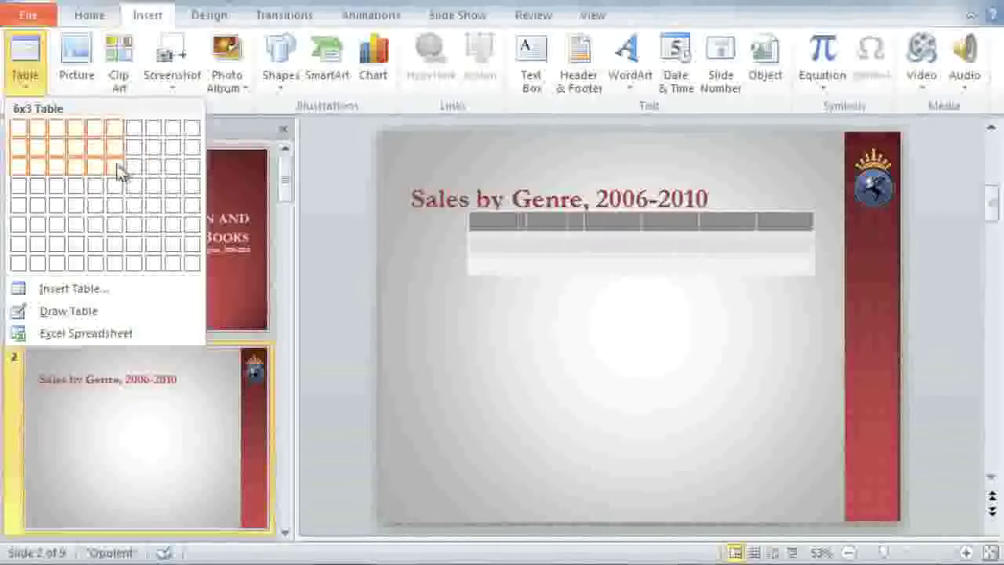
{"action": "left_click", "coordinate": [114, 225]}
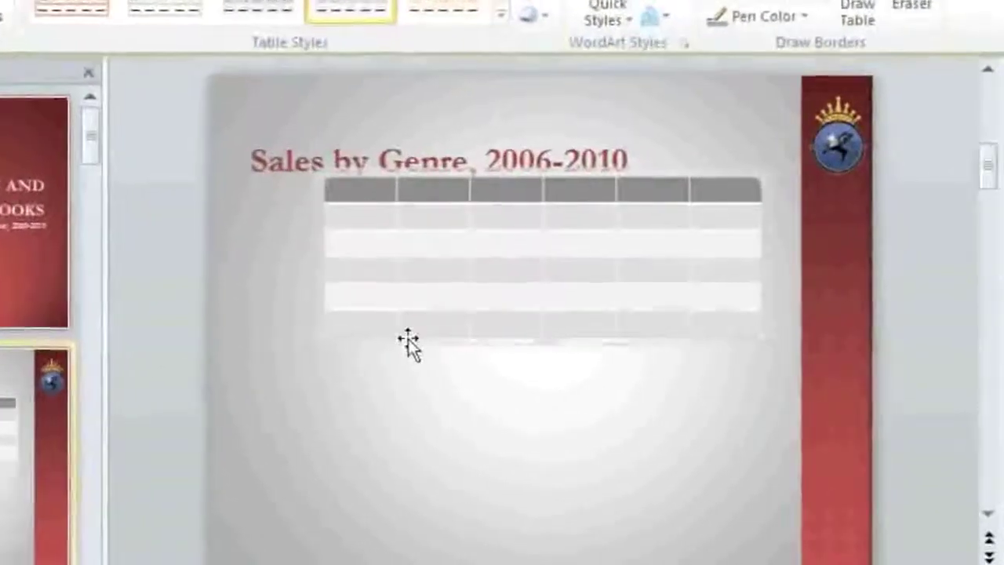
{"action": "left_click_drag", "start_coordinate": [383, 354], "coordinate": [333, 366]}
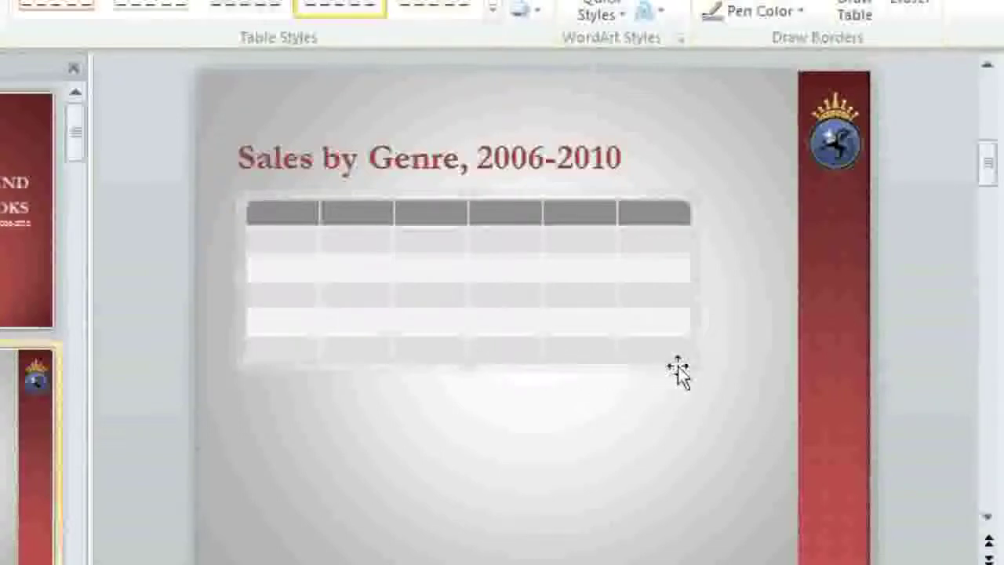
{"action": "left_click_drag", "start_coordinate": [699, 370], "coordinate": [749, 454]}
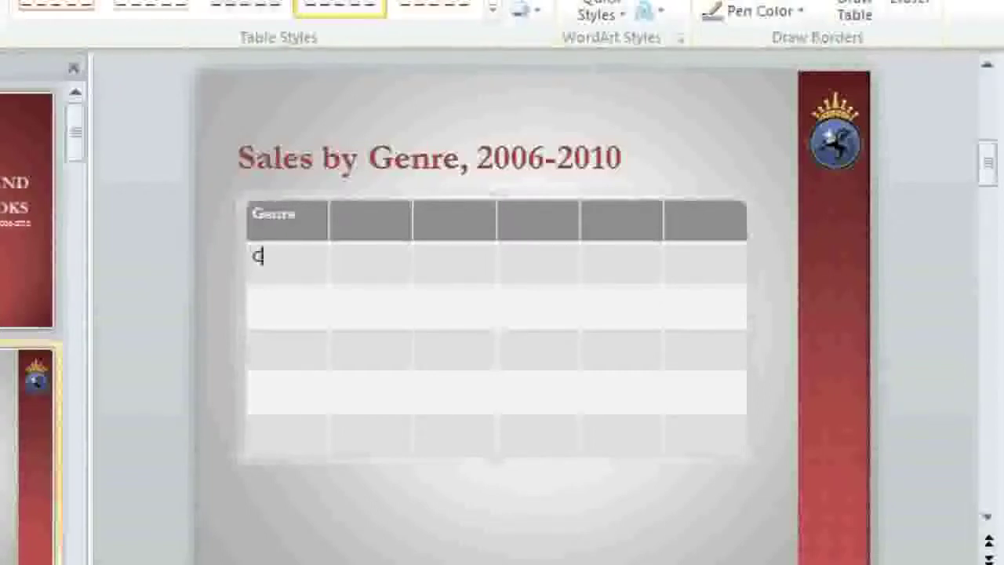
- Enter Classics, Mystery, Sci-Fi Fantasy, Young Adult, inserting a Romance row below Mystery
{"action": "type", "text": "assics "}
{"action": "type", "text": "Mystery "}
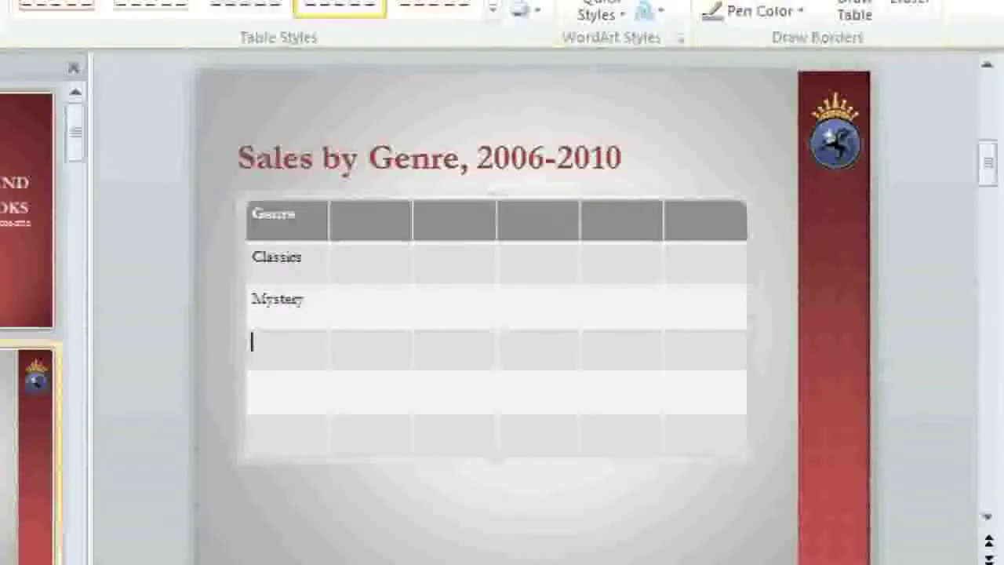
{"action": "type", "text": "Sci-Fi Fantasy "}
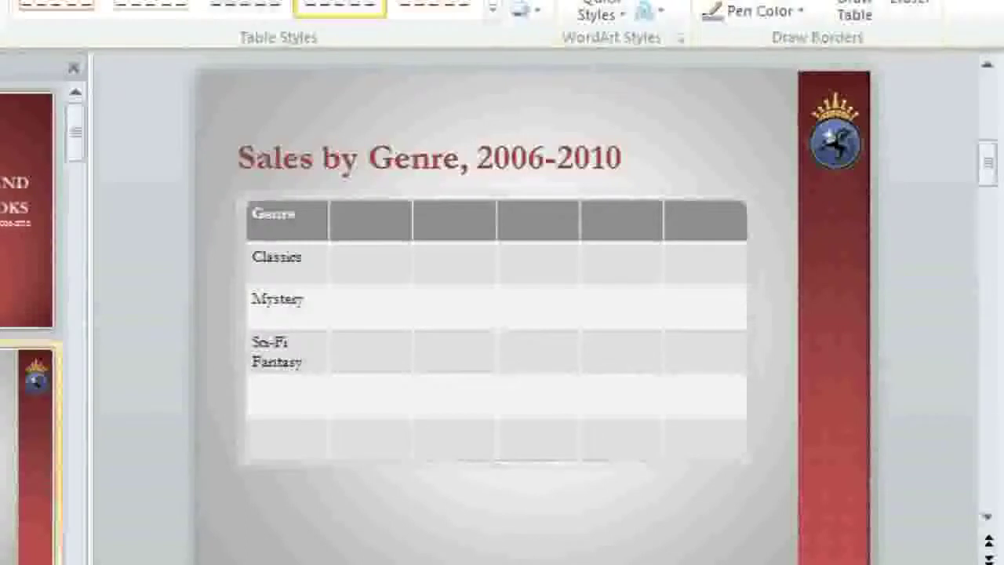
{"action": "type", "text": "Young Adult"}
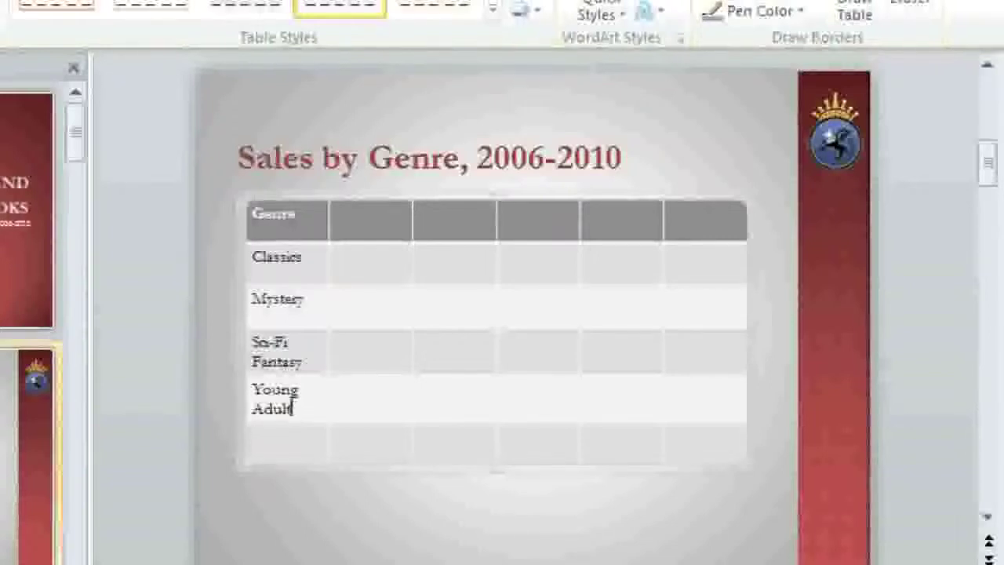
{"action": "right_click", "coordinate": [314, 308]}
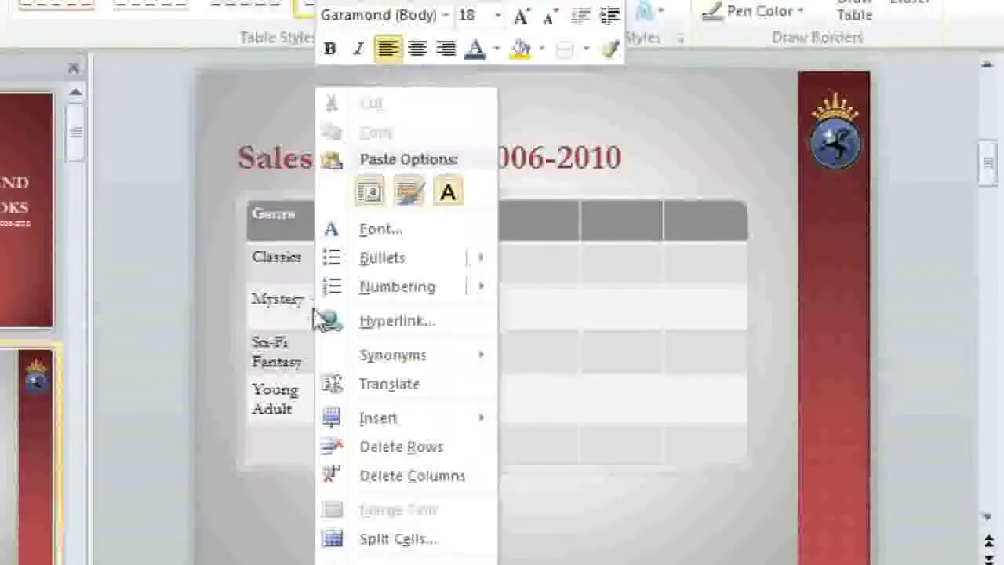
{"action": "mouse_move", "coordinate": [331, 421]}
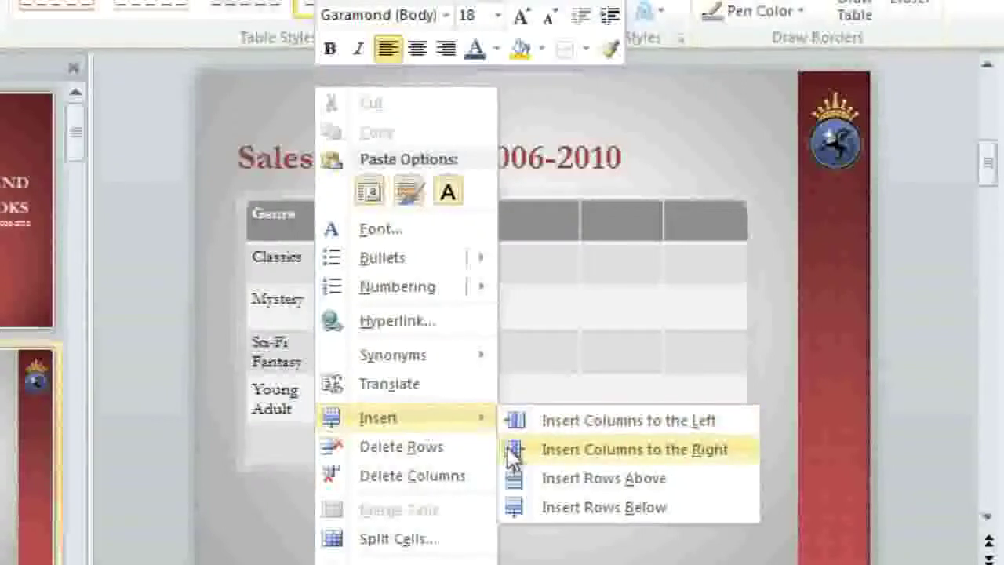
{"action": "left_click", "coordinate": [516, 508]}
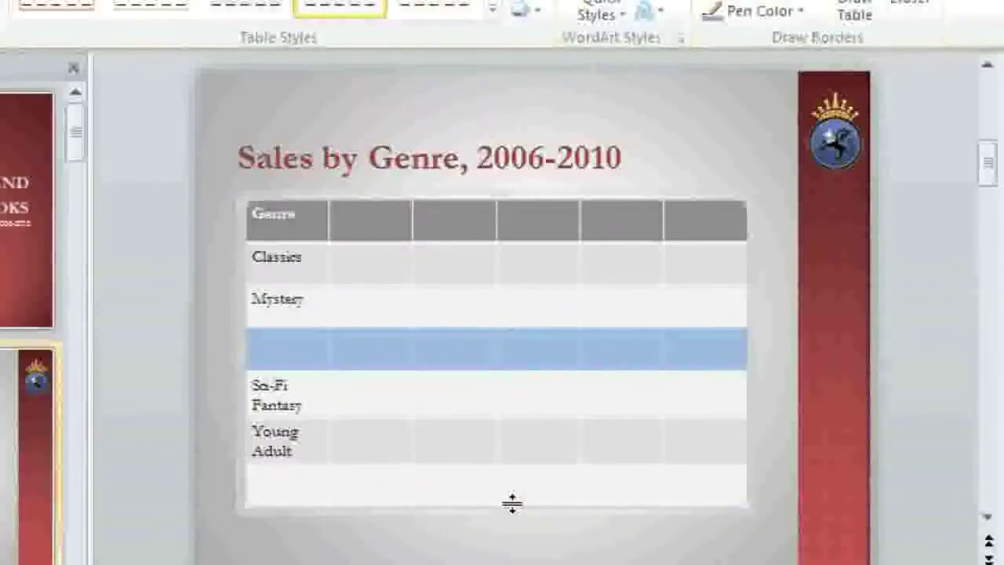
{"action": "type", "text": "Romance"}
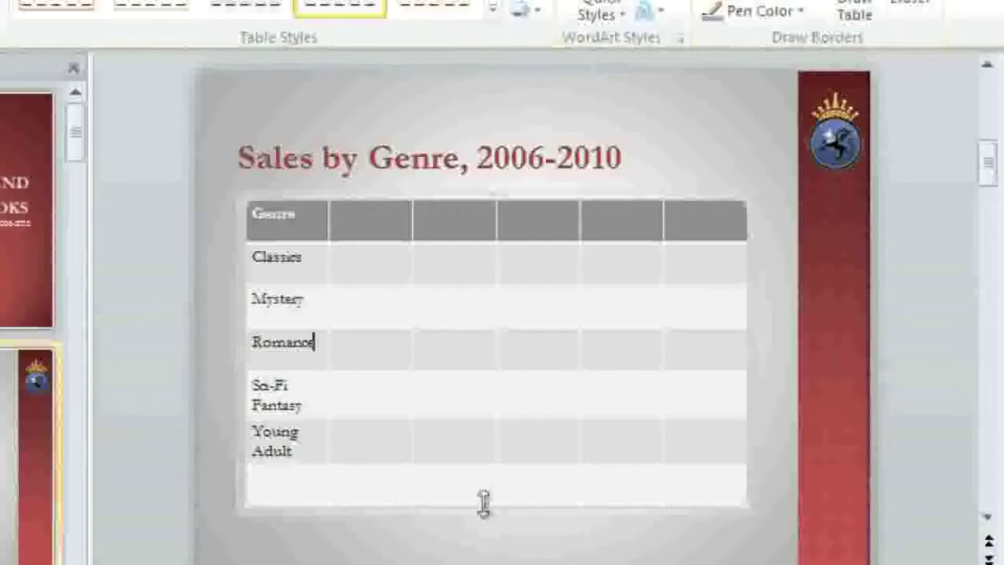
- Delete the empty last row from the sales table and click off the table
{"action": "right_click", "coordinate": [299, 480]}
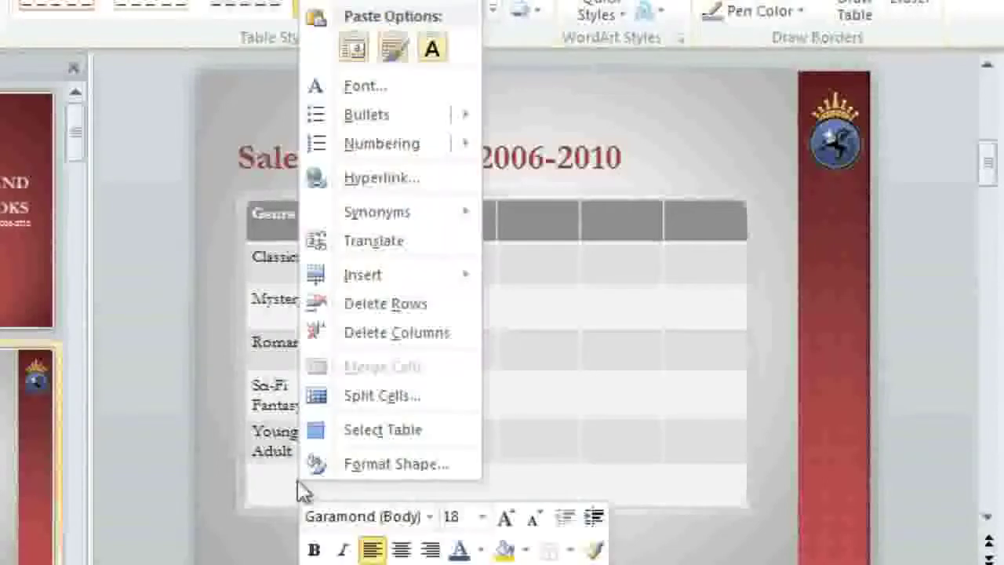
{"action": "left_click", "coordinate": [316, 310]}
{"action": "left_click", "coordinate": [151, 314]}
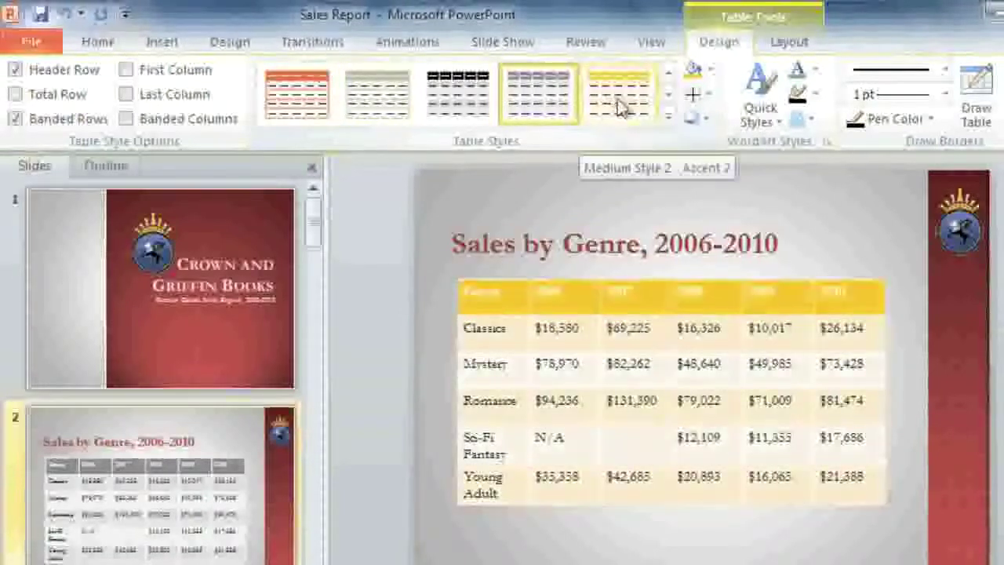
- Apply the blue Medium table style, keep the header row, and emphasise the first column
{"action": "left_click", "coordinate": [667, 119]}
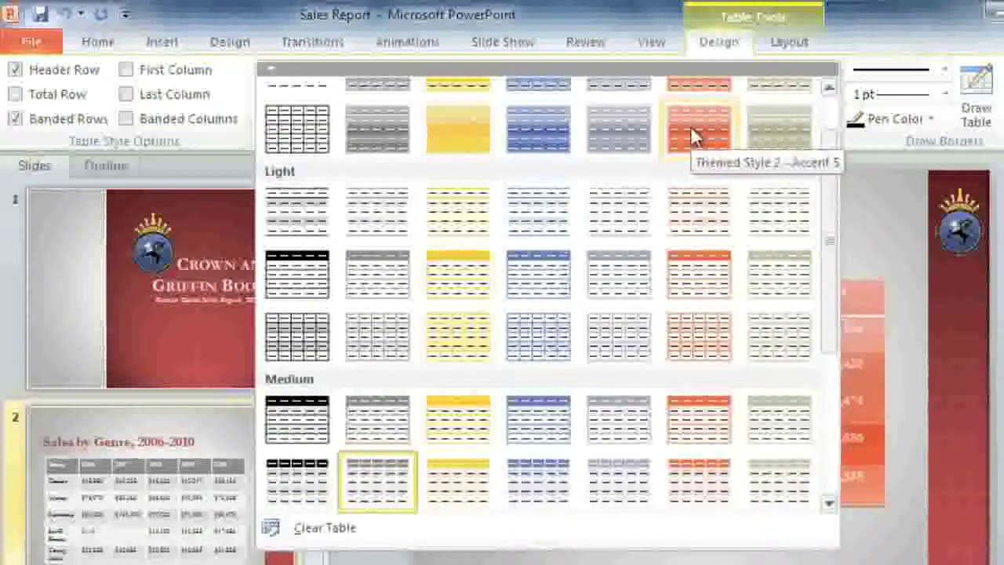
{"action": "left_click", "coordinate": [829, 365]}
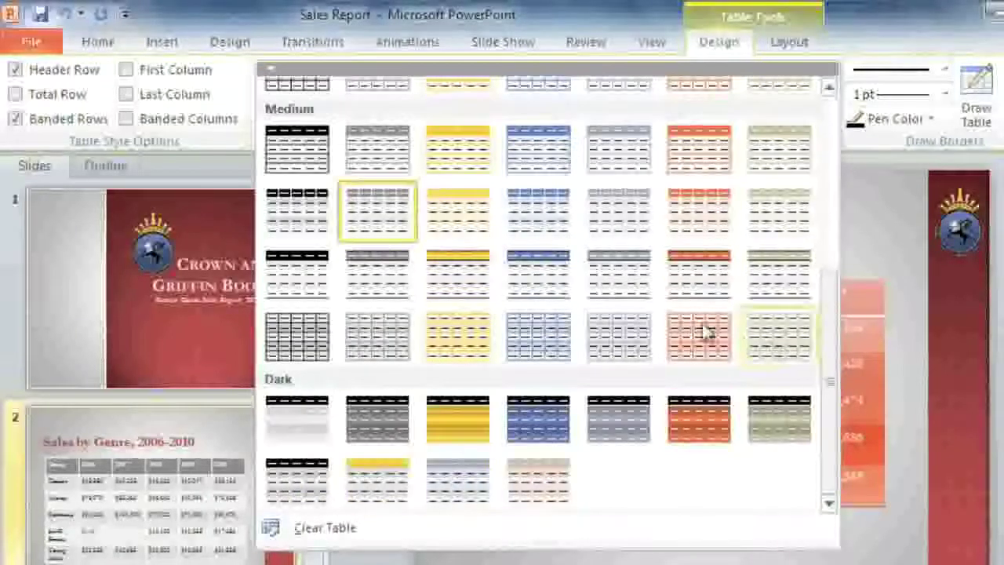
{"action": "left_click", "coordinate": [556, 282]}
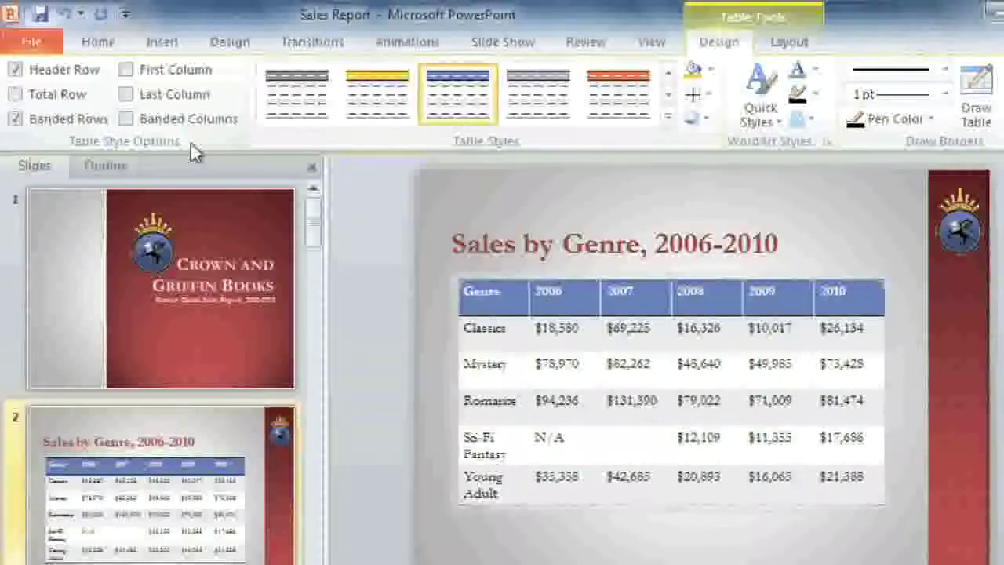
{"action": "left_click", "coordinate": [17, 71]}
{"action": "left_click", "coordinate": [17, 72]}
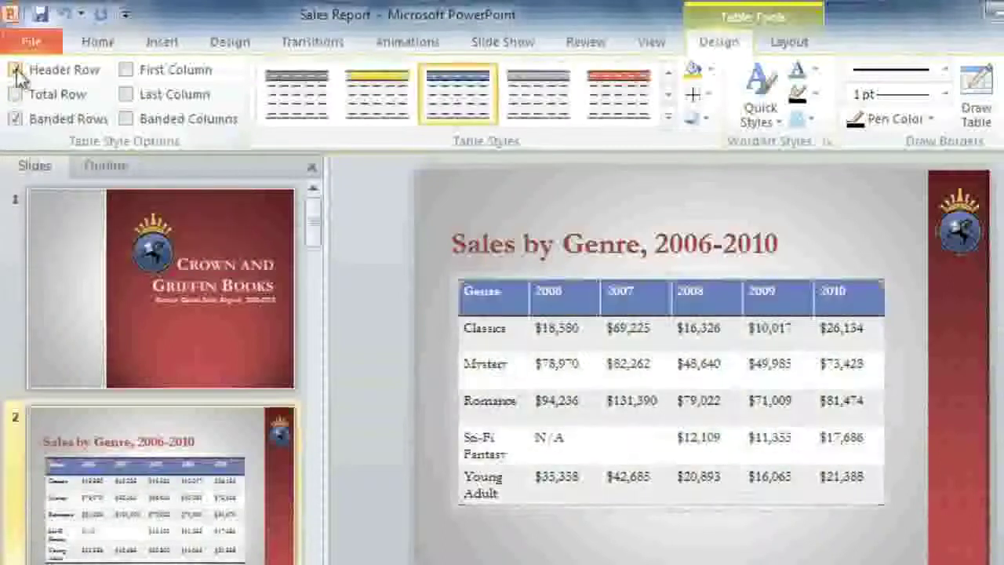
{"action": "left_click", "coordinate": [125, 71]}
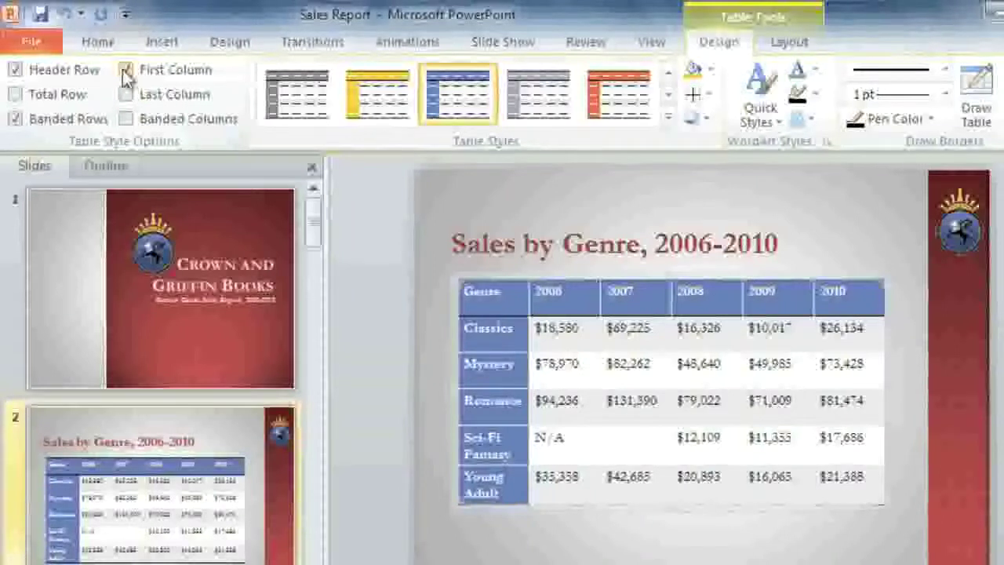
{"action": "left_click", "coordinate": [353, 265]}
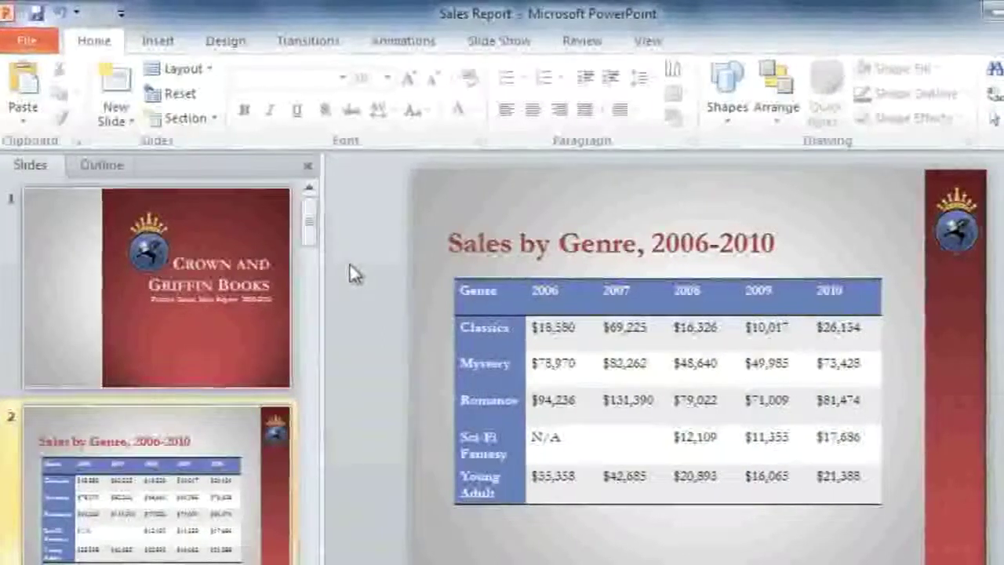
- Give all table cells sparse dotted, 1½ pt, theme-coloured inside borders
{"action": "left_click_drag", "start_coordinate": [462, 294], "coordinate": [830, 490]}
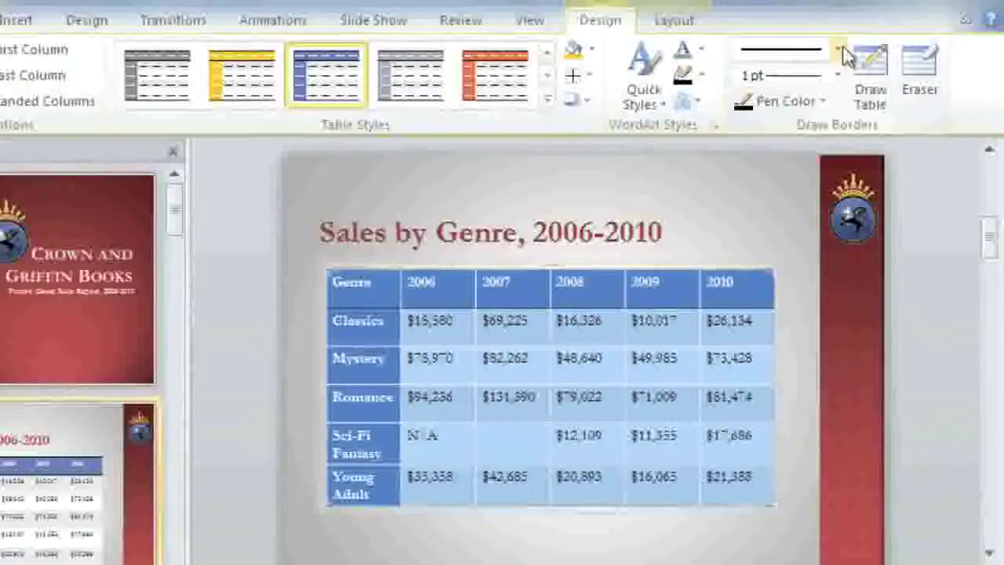
{"action": "left_click", "coordinate": [837, 49]}
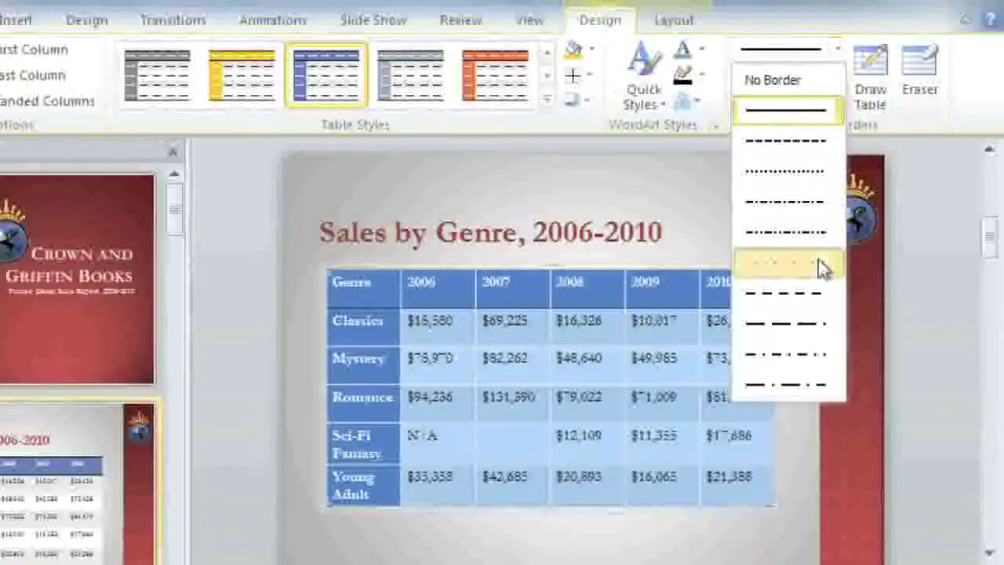
{"action": "left_click", "coordinate": [821, 263]}
{"action": "left_click", "coordinate": [837, 75]}
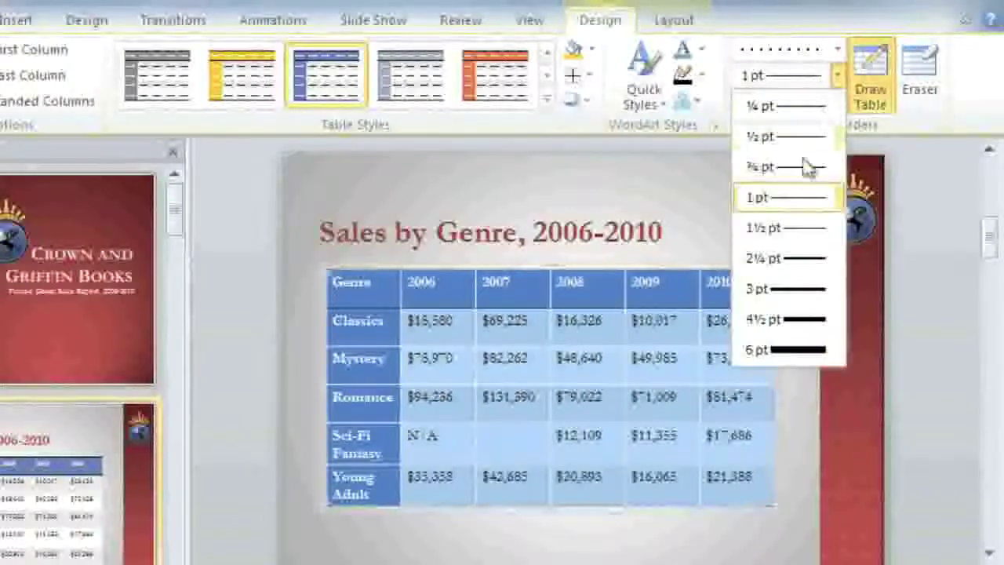
{"action": "left_click", "coordinate": [804, 229]}
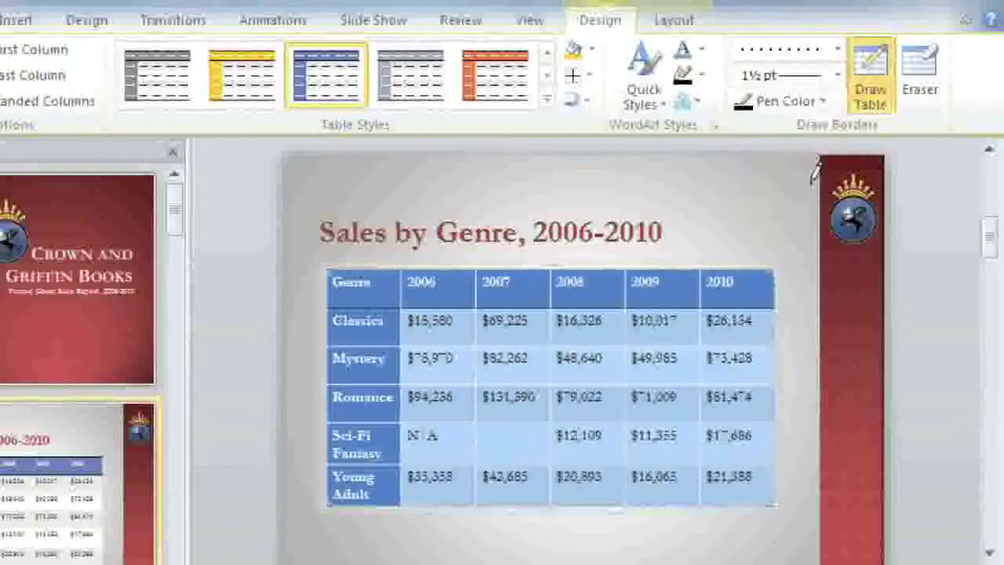
{"action": "left_click", "coordinate": [823, 102]}
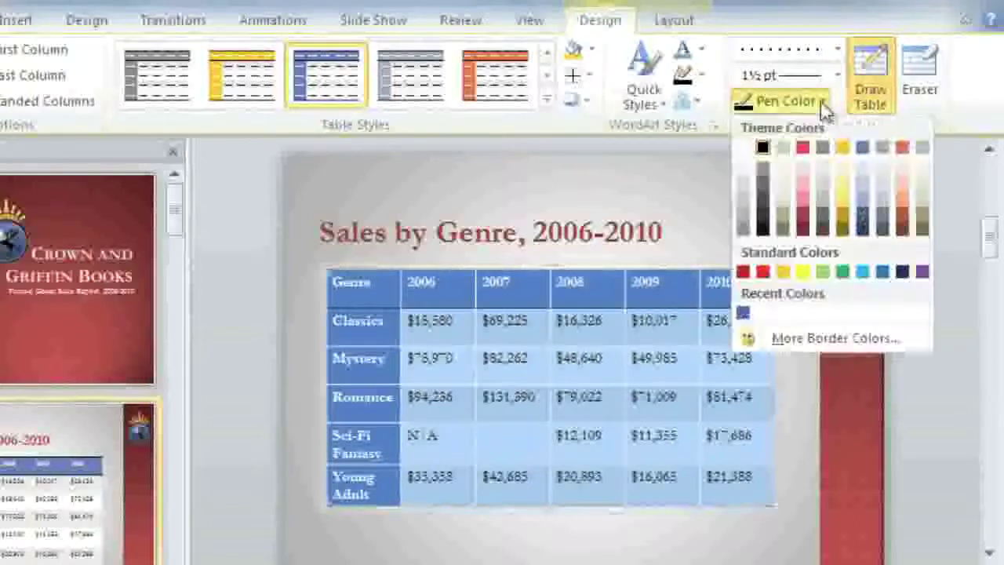
{"action": "left_click", "coordinate": [882, 148]}
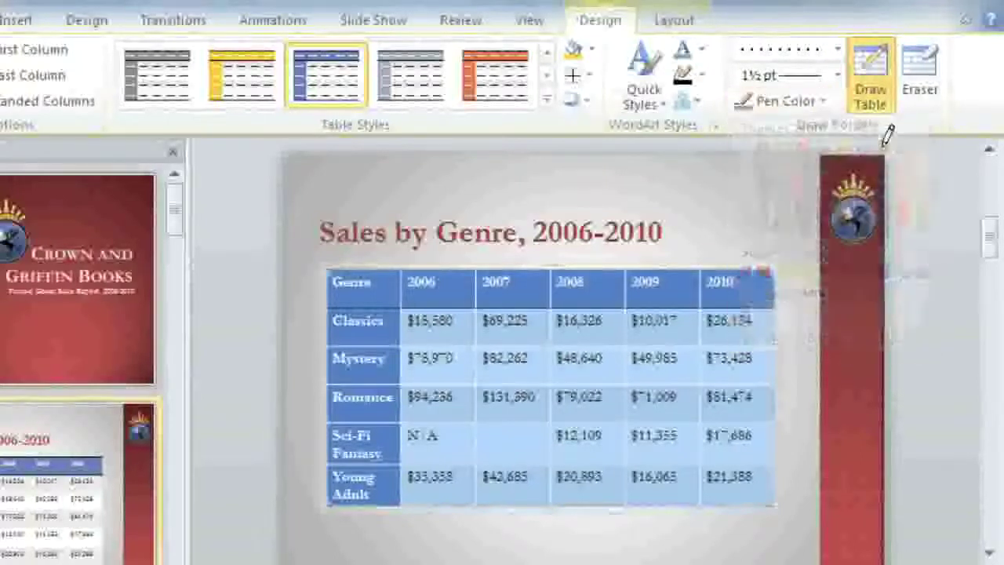
{"action": "left_click", "coordinate": [592, 76]}
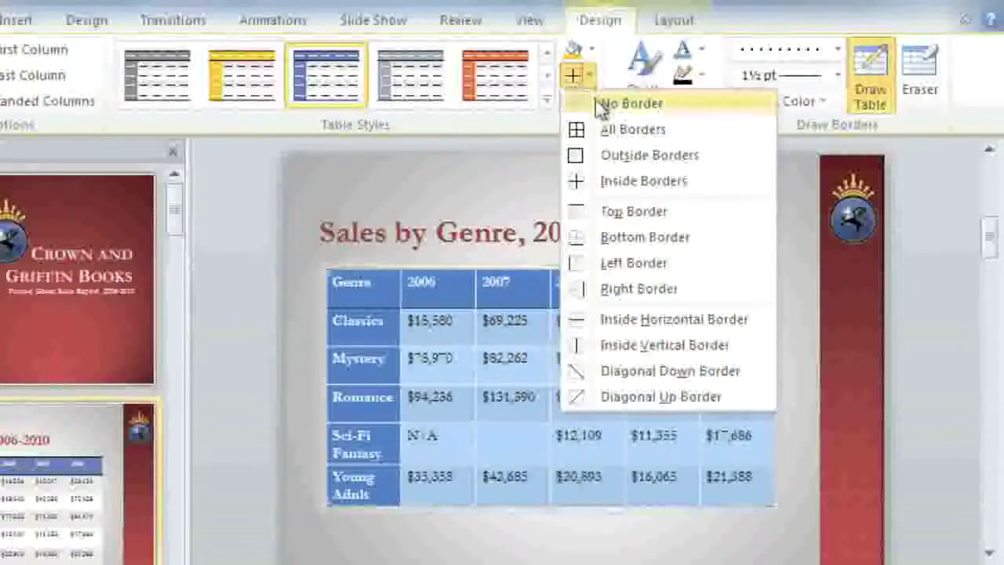
{"action": "left_click", "coordinate": [592, 190]}
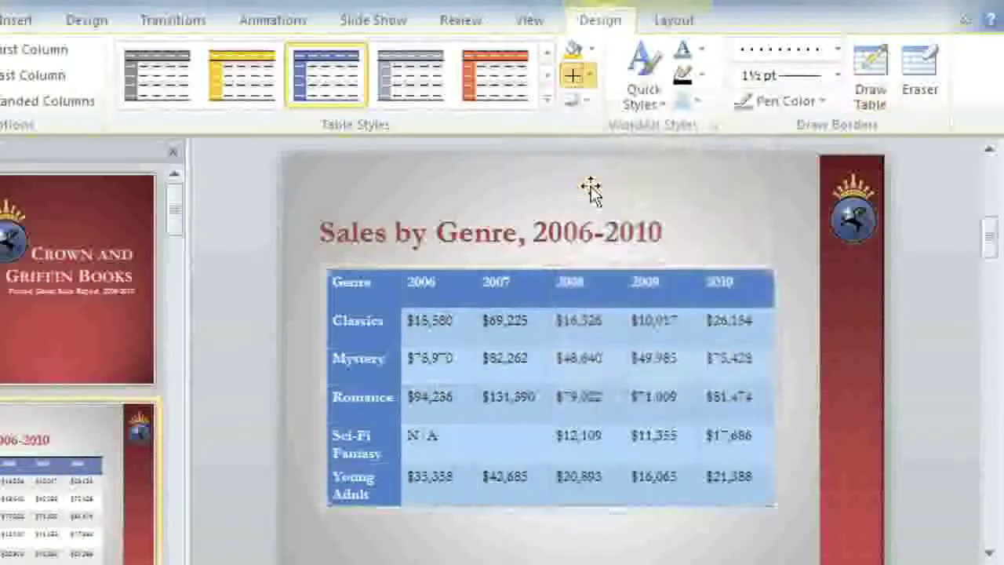
{"action": "left_click", "coordinate": [746, 287]}
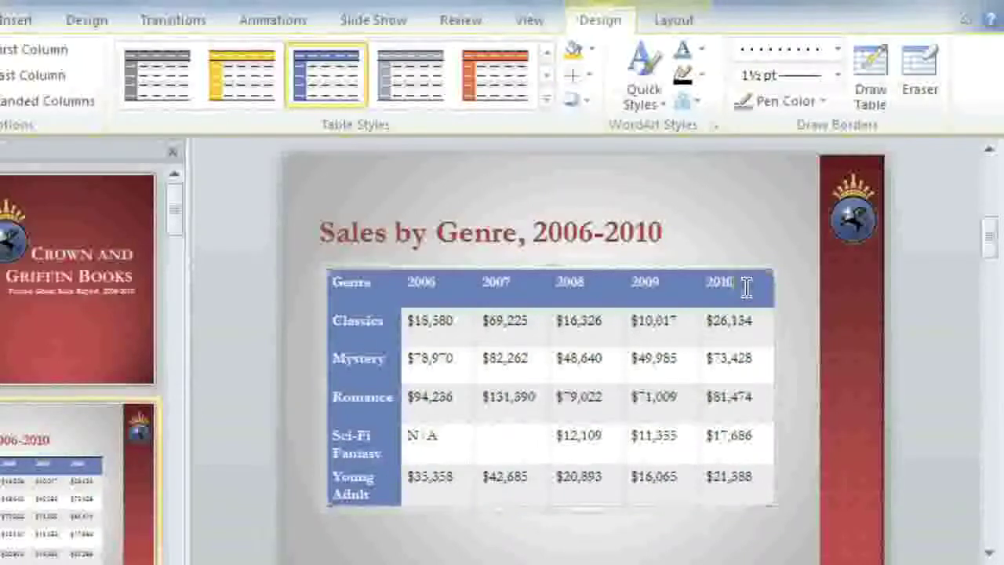
- Raise the header row height to 1.1" and distribute all rows evenly
{"action": "left_click", "coordinate": [671, 22]}
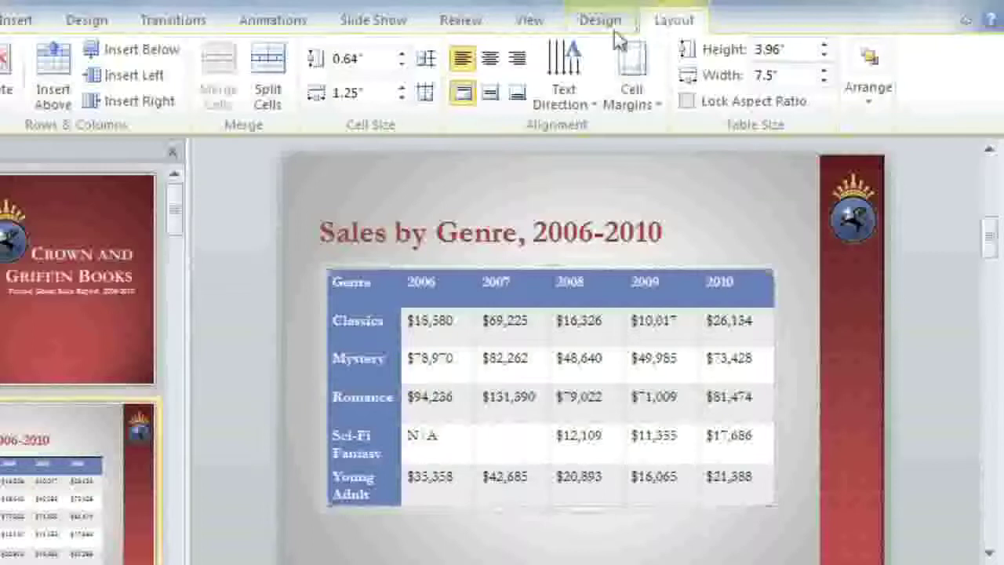
{"action": "left_click", "coordinate": [404, 57]}
{"action": "left_click", "coordinate": [404, 57]}
{"action": "left_click", "coordinate": [404, 57]}
{"action": "left_click", "coordinate": [404, 57]}
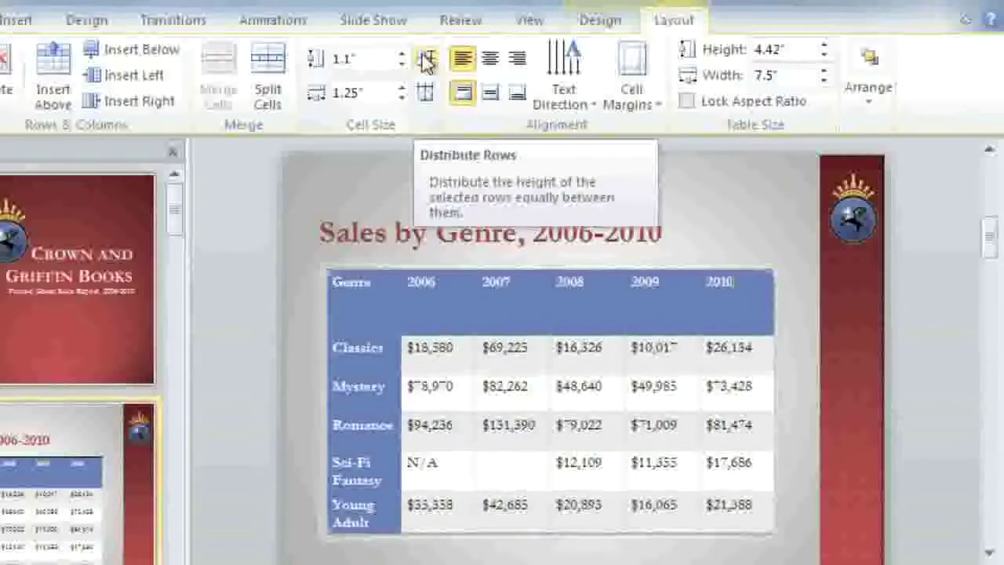
{"action": "left_click", "coordinate": [426, 60]}
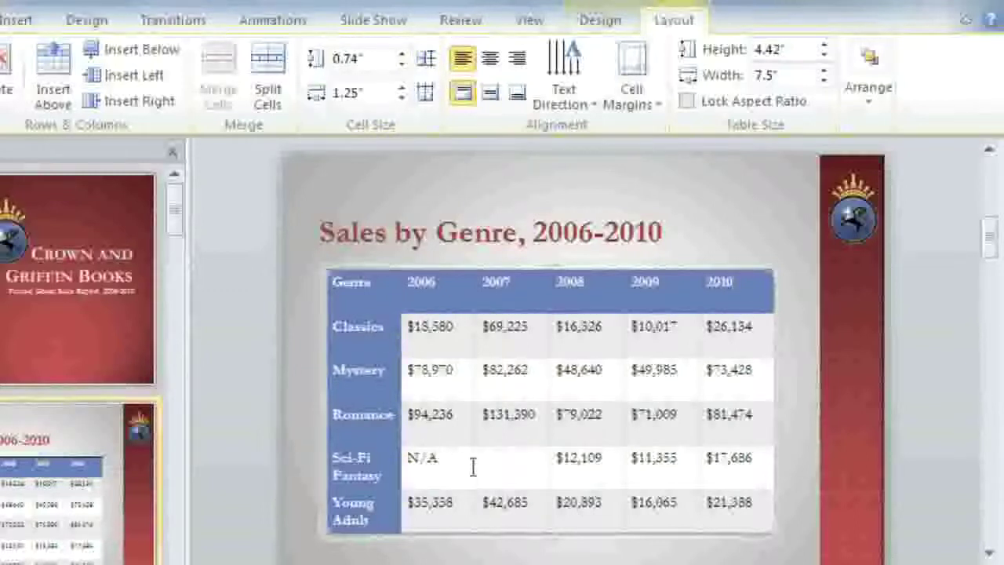
- Merge the Sci-Fi Fantasy N/A and empty 2007 cells, then centre all text both ways
{"action": "left_click_drag", "start_coordinate": [504, 466], "coordinate": [458, 465]}
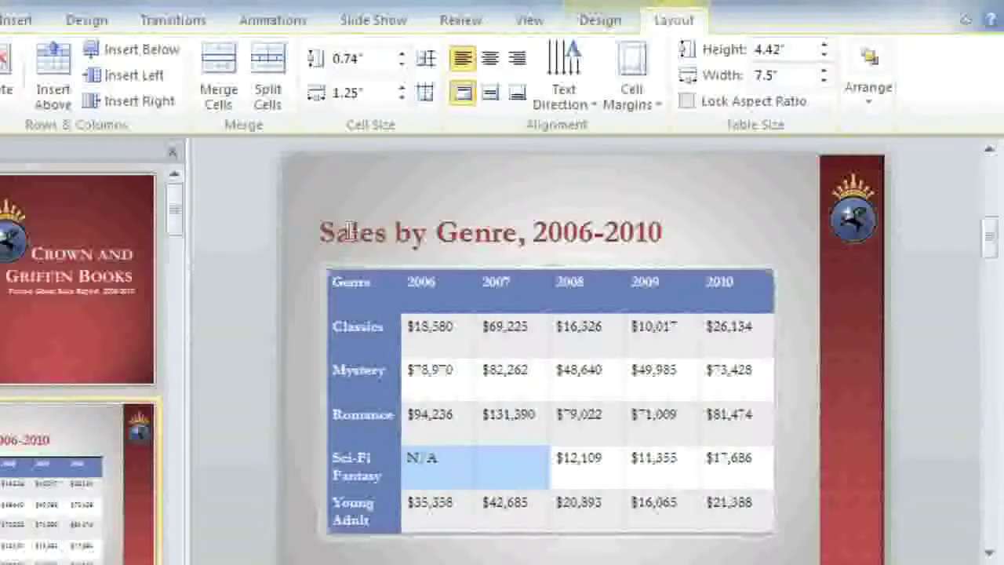
{"action": "left_click", "coordinate": [233, 93]}
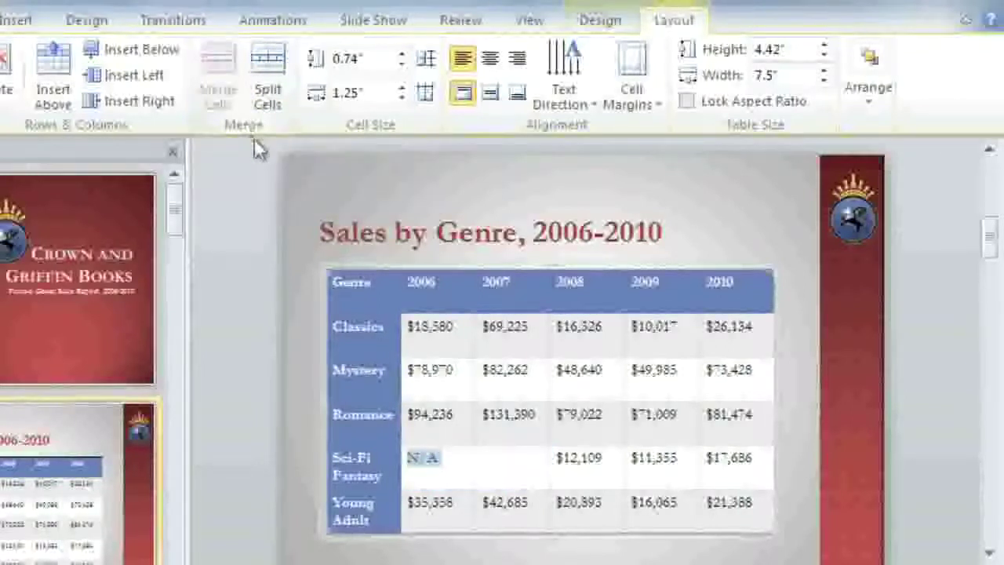
{"action": "left_click", "coordinate": [381, 275]}
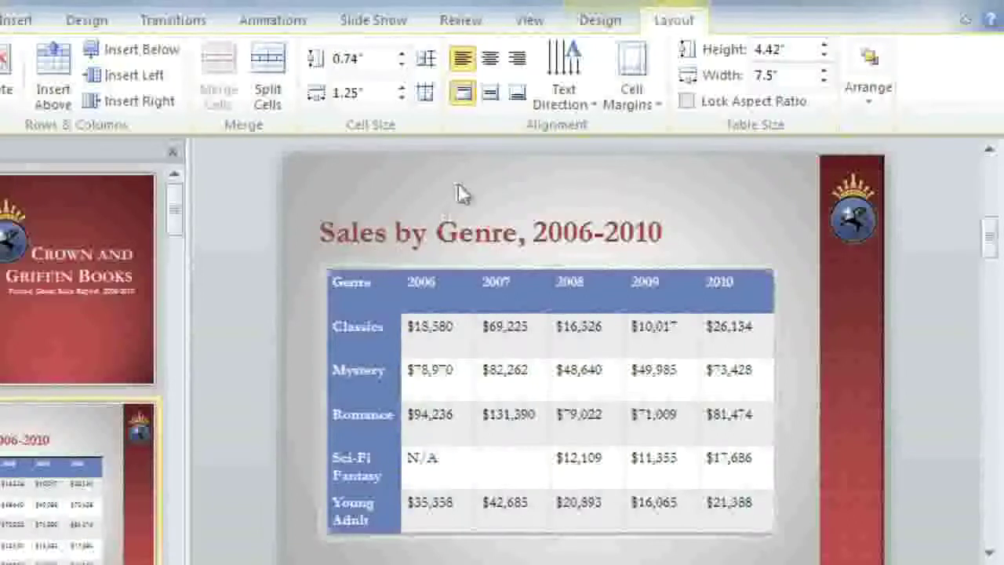
{"action": "left_click", "coordinate": [491, 95]}
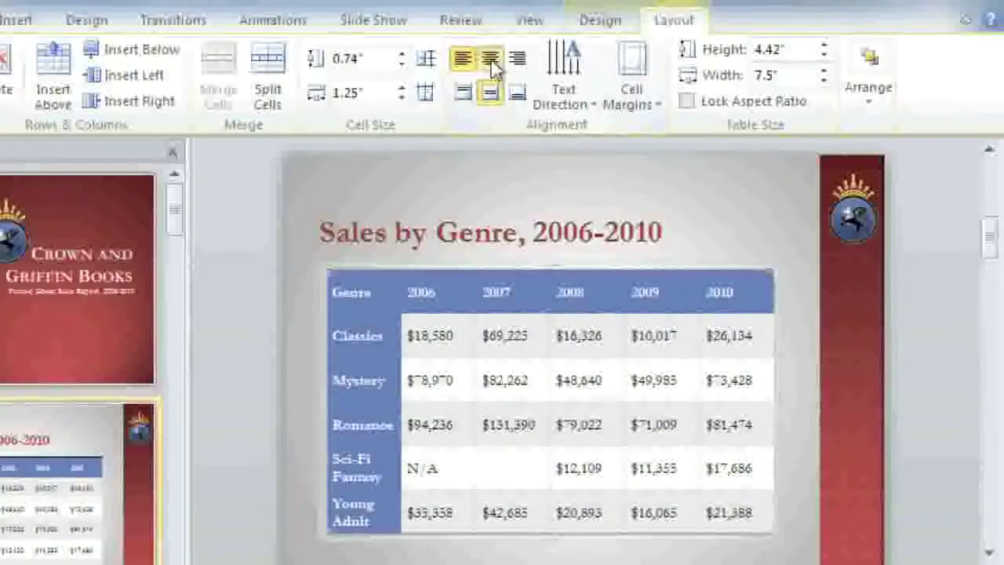
{"action": "left_click", "coordinate": [491, 59]}
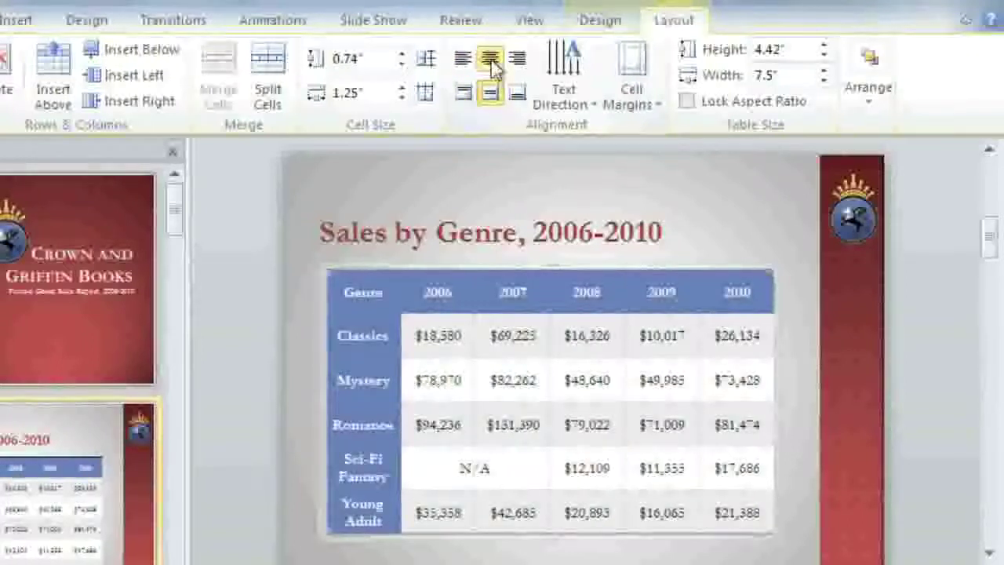